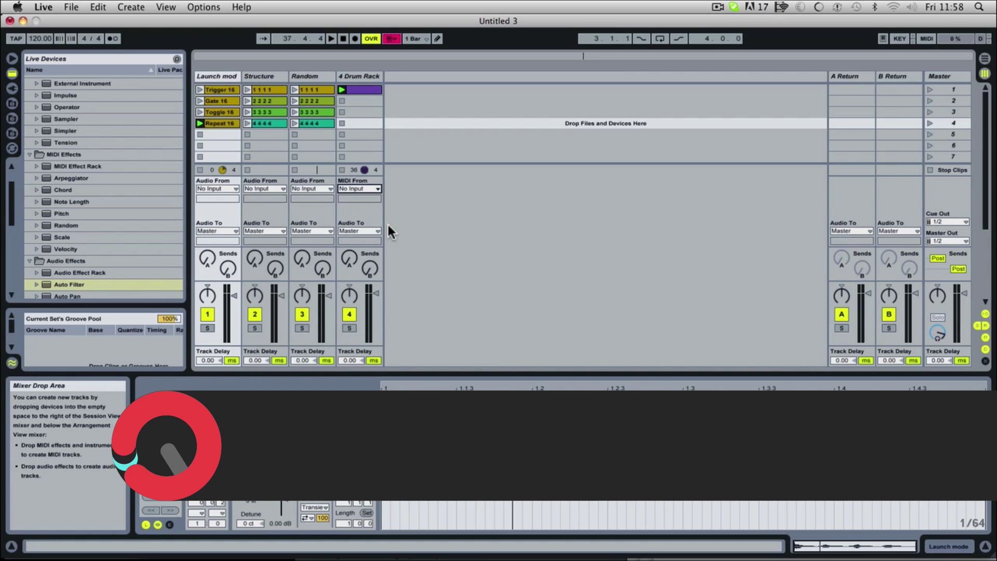
- Select the Trigger 16 clip in the Launch mod track to show its waveform and launch settings
{"action": "left_click", "coordinate": [227, 78]}
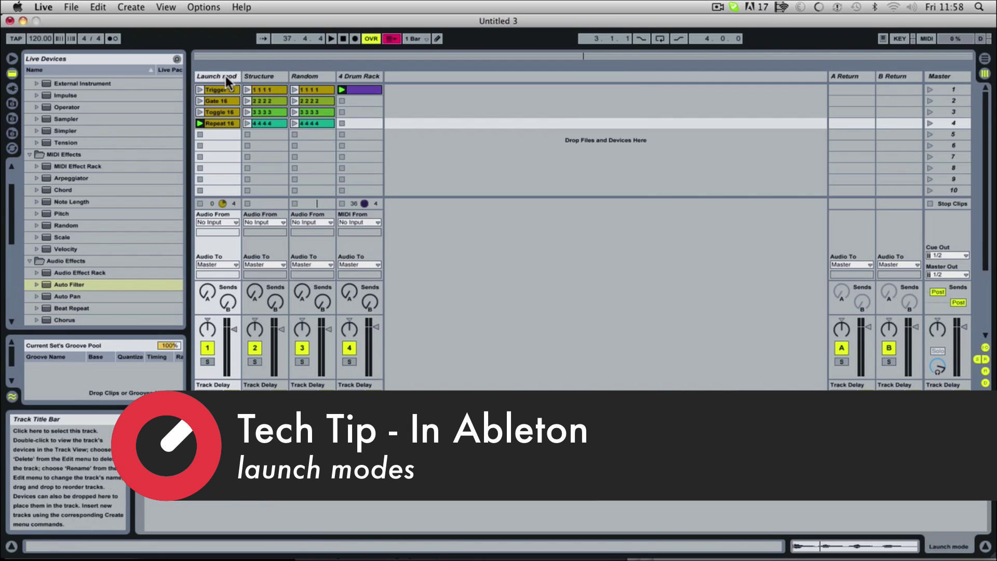
{"action": "left_click", "coordinate": [222, 90]}
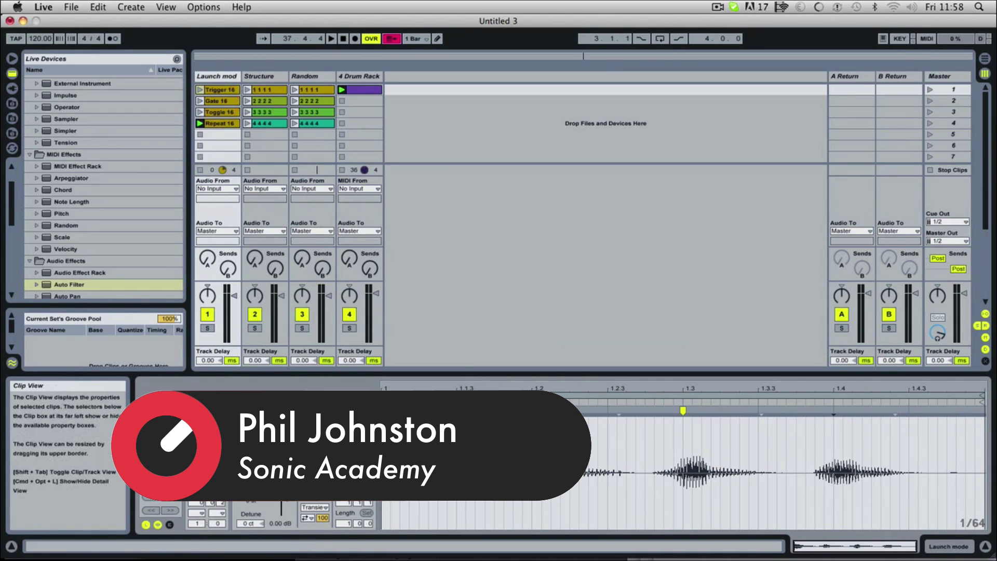
- Browse the Launch mod clips, then switch Trigger 16's launch quantization from 1/16 to Global
{"action": "left_click", "coordinate": [220, 99]}
{"action": "left_click", "coordinate": [215, 113]}
{"action": "left_click", "coordinate": [216, 122]}
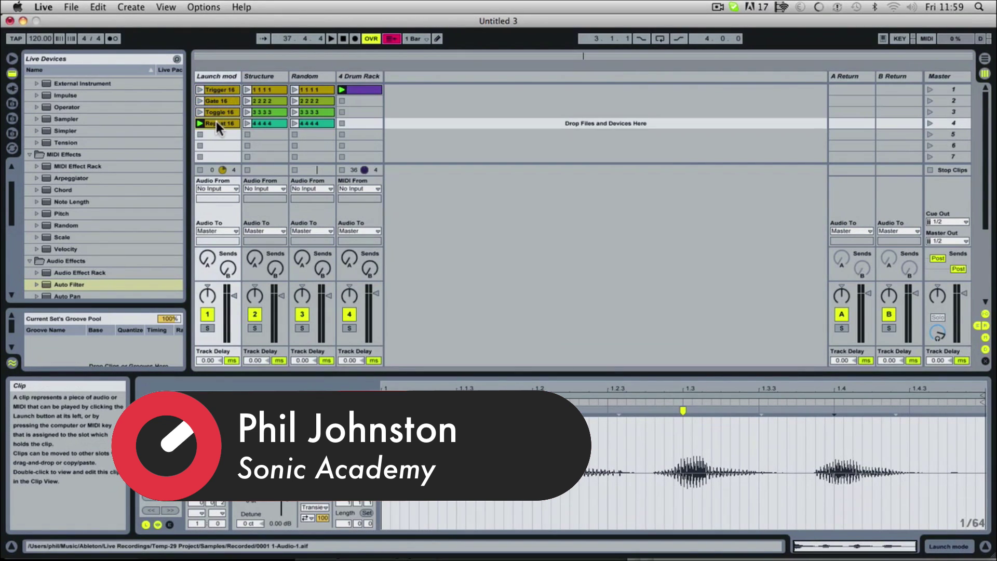
{"action": "left_click", "coordinate": [219, 89]}
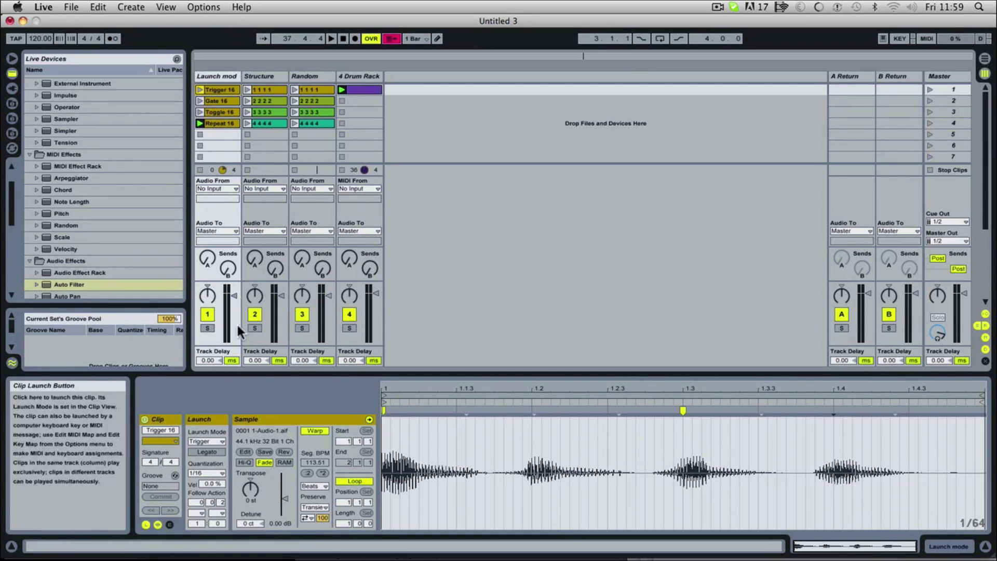
{"action": "left_click", "coordinate": [206, 473]}
{"action": "left_click", "coordinate": [206, 333]}
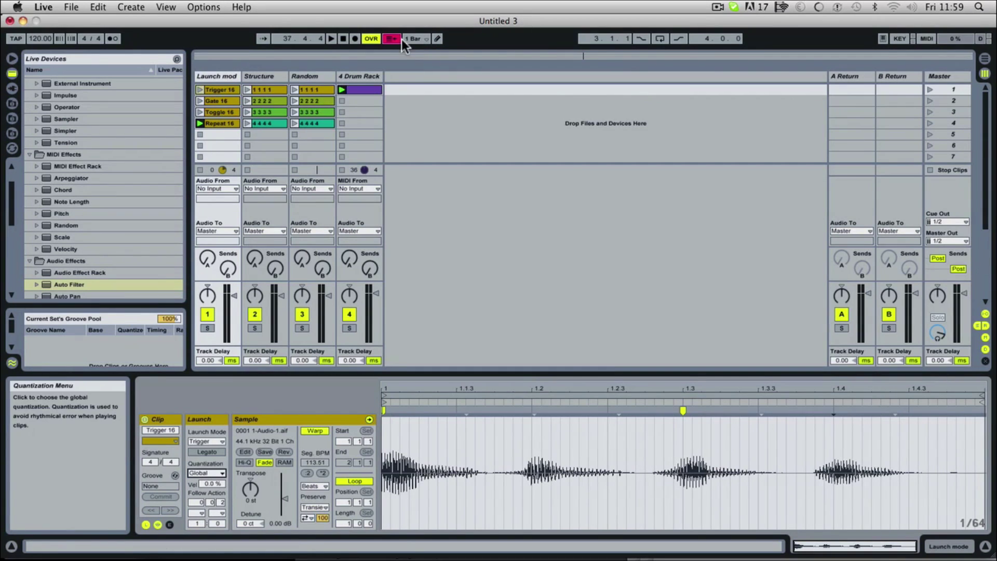
{"action": "left_click", "coordinate": [414, 40]}
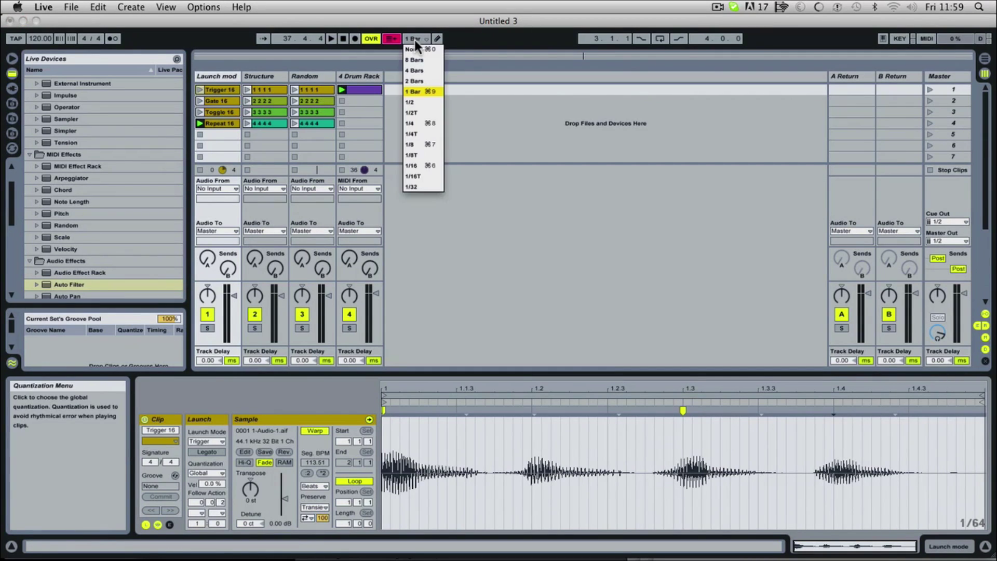
{"action": "left_click", "coordinate": [417, 93]}
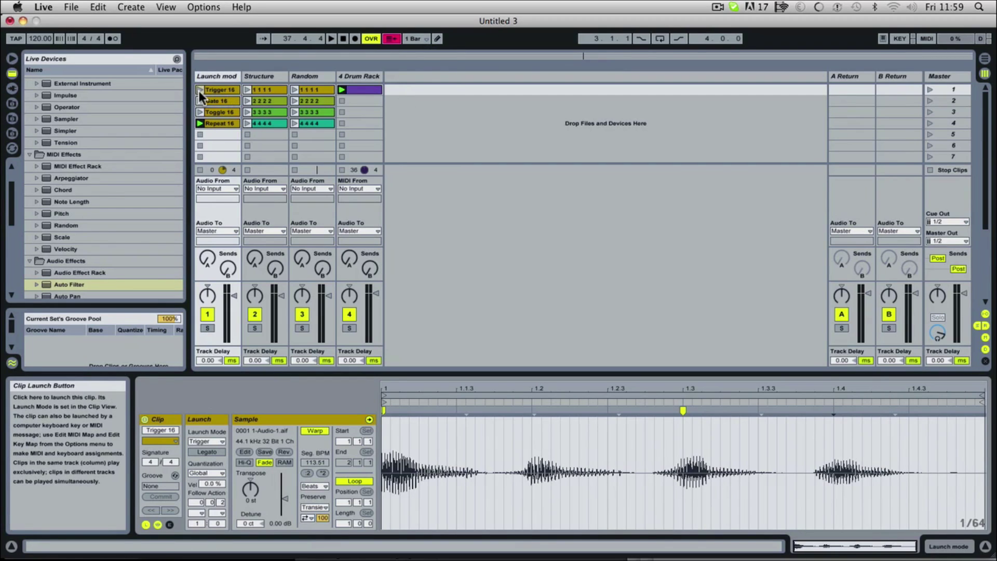
{"action": "left_click", "coordinate": [425, 39]}
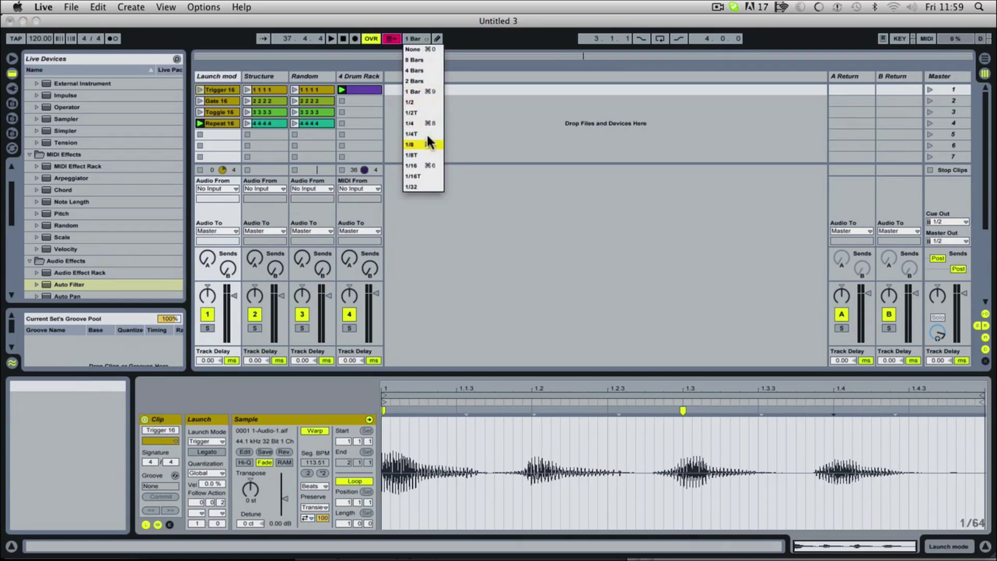
{"action": "left_click", "coordinate": [416, 40]}
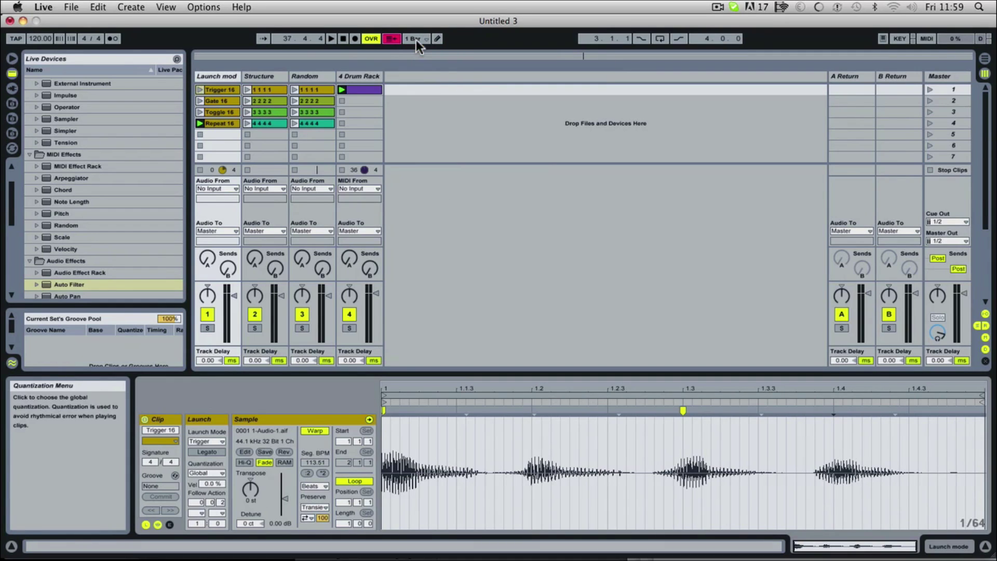
{"action": "left_click", "coordinate": [416, 38]}
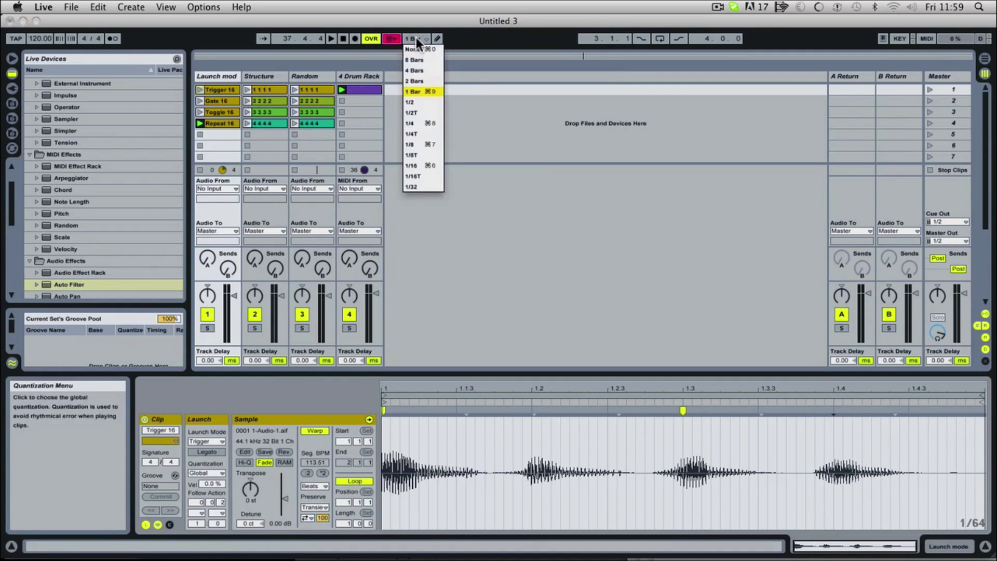
{"action": "left_click", "coordinate": [417, 103]}
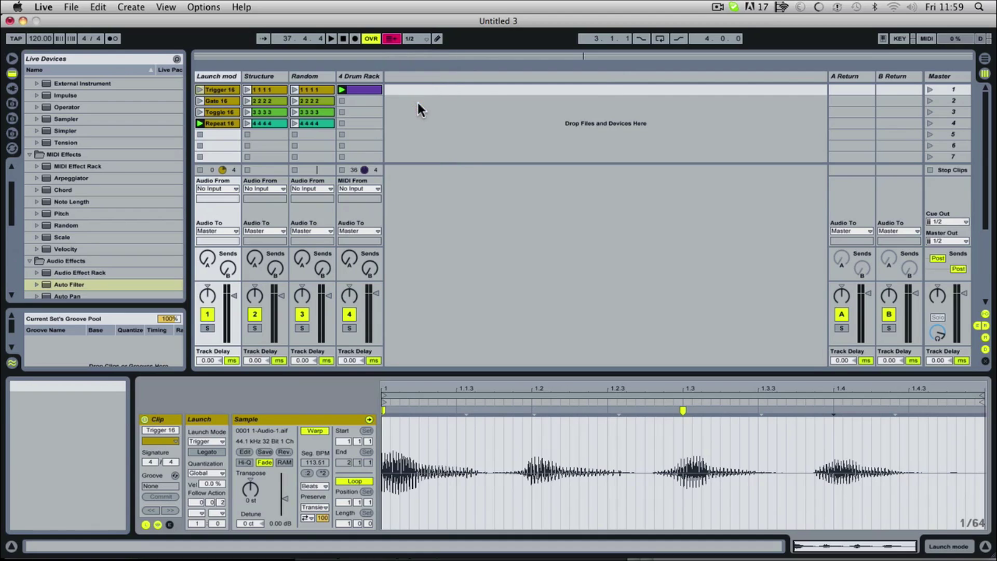
{"action": "left_click", "coordinate": [421, 38]}
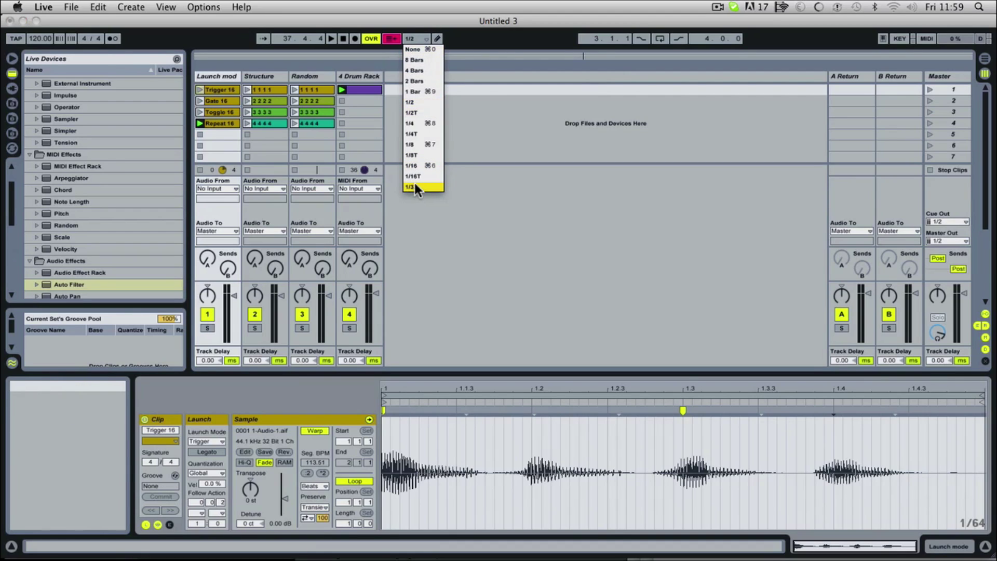
{"action": "left_click", "coordinate": [416, 41]}
{"action": "left_click", "coordinate": [416, 36]}
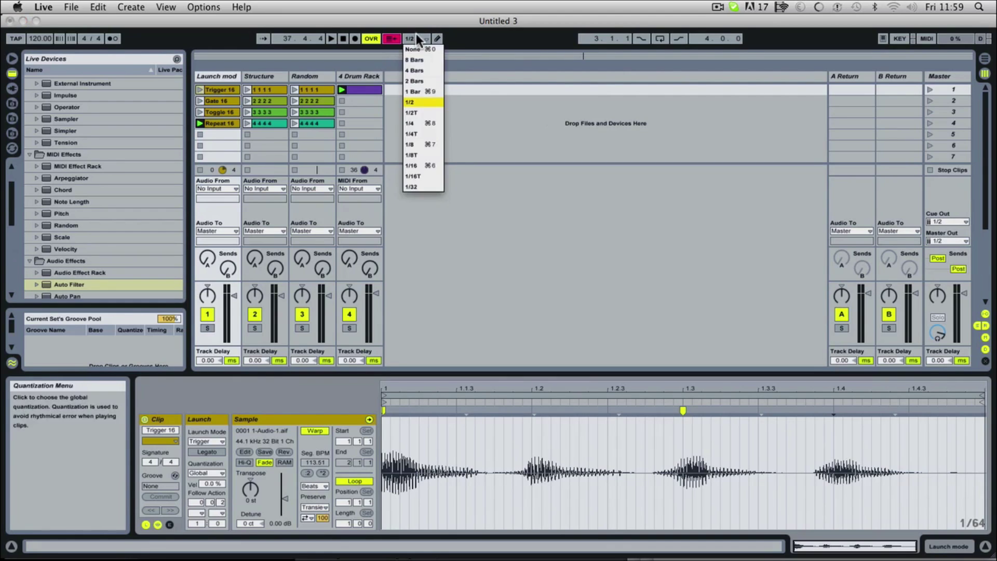
{"action": "left_click", "coordinate": [424, 91]}
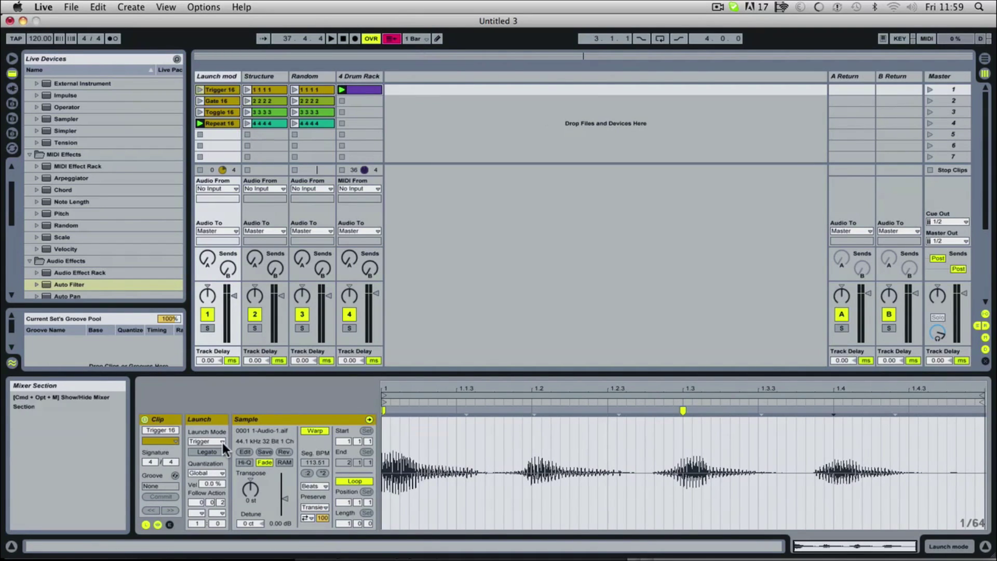
- Set Trigger 16's quantization back to 1/16, launch and stop it, then select Gate 16
{"action": "left_click", "coordinate": [209, 472]}
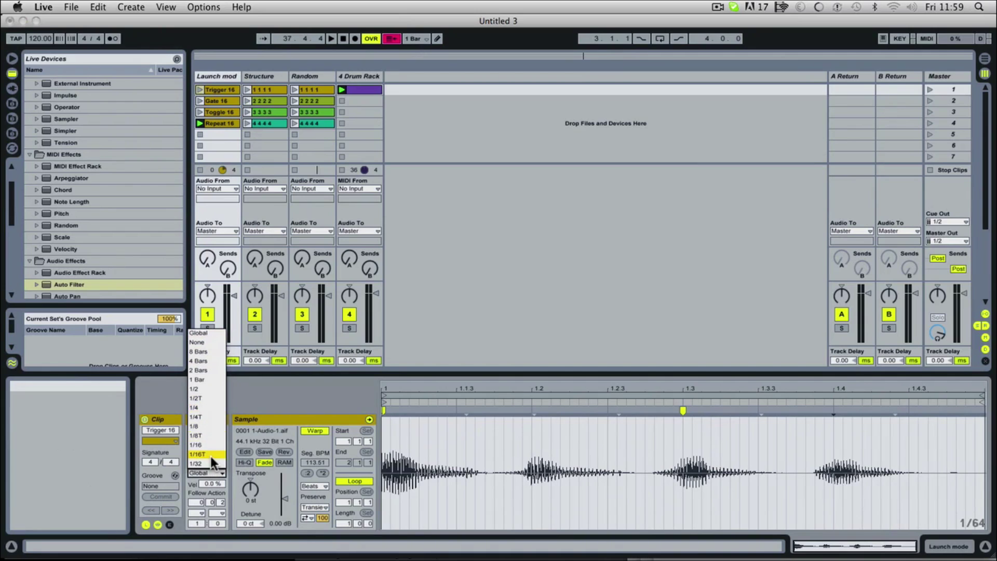
{"action": "left_click", "coordinate": [209, 446]}
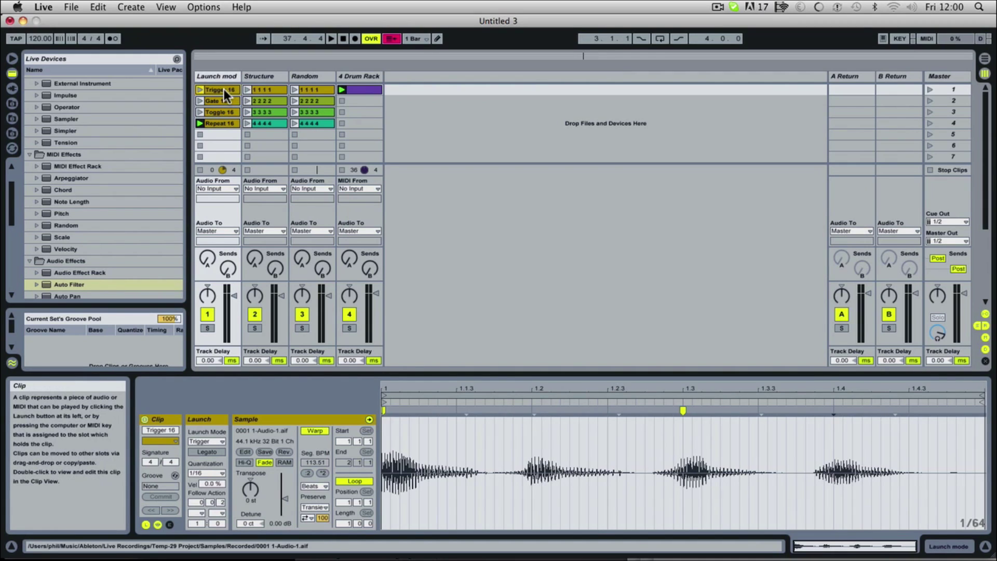
{"action": "left_click", "coordinate": [201, 89]}
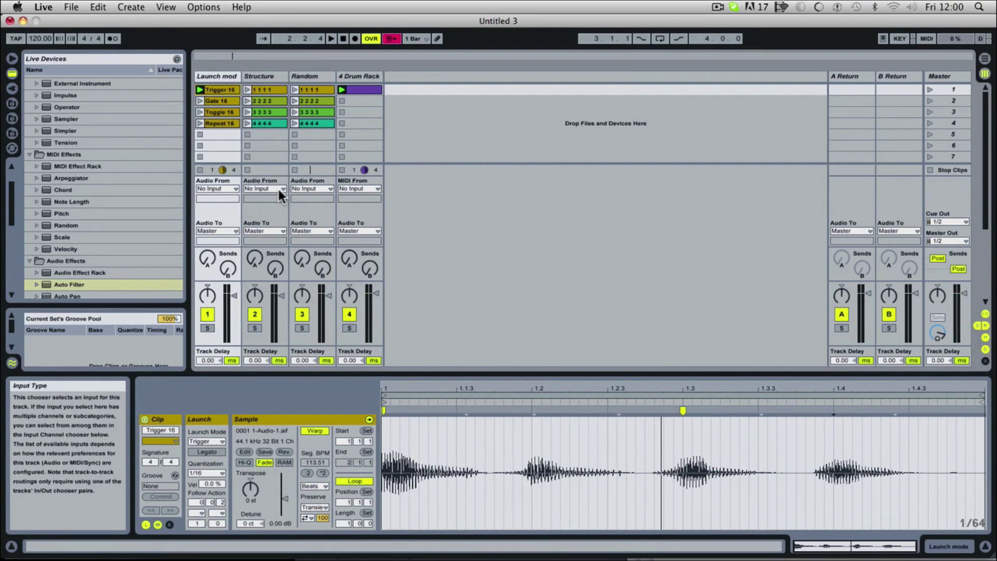
{"action": "left_click", "coordinate": [200, 170]}
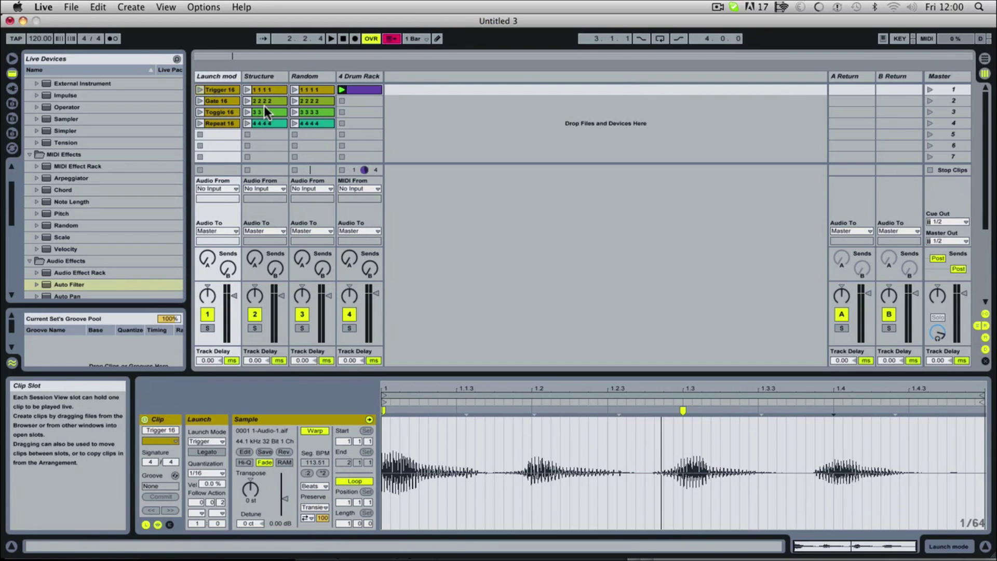
{"action": "left_click", "coordinate": [217, 99]}
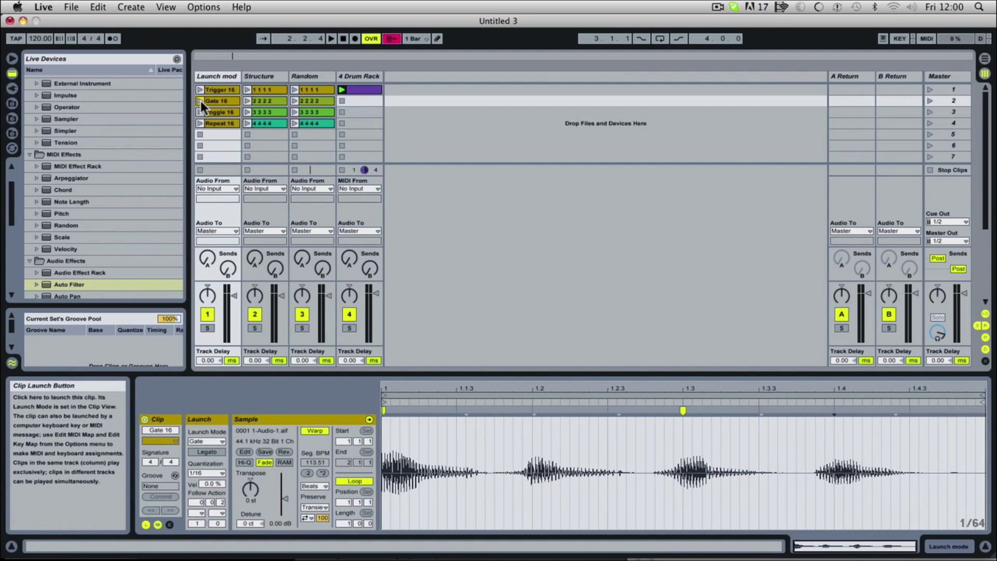
- Launch and retrigger the Gate 16 clip, start the transport, then select Toggle 16
{"action": "left_click", "coordinate": [200, 100]}
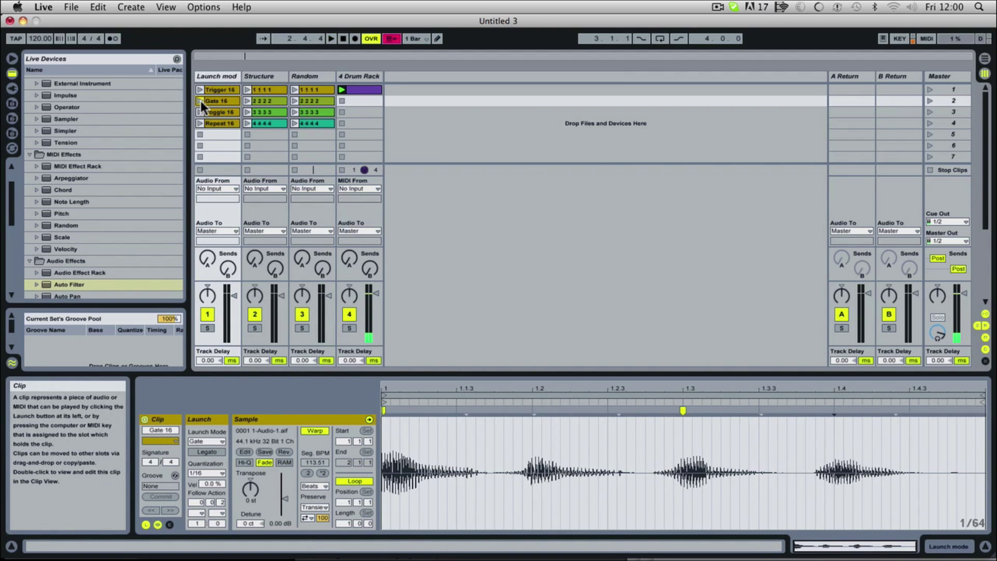
{"action": "left_click", "coordinate": [200, 100]}
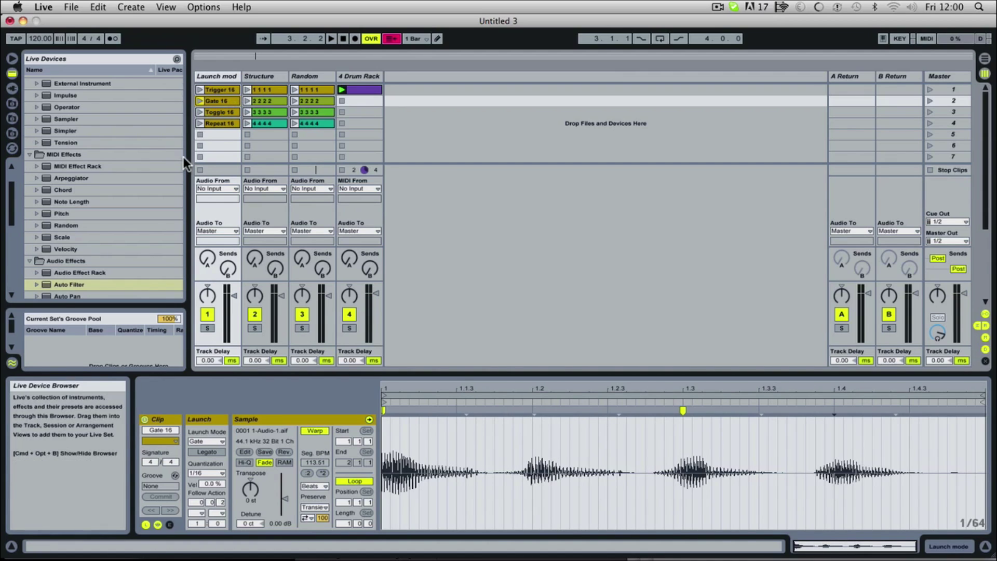
{"action": "key", "text": "space"}
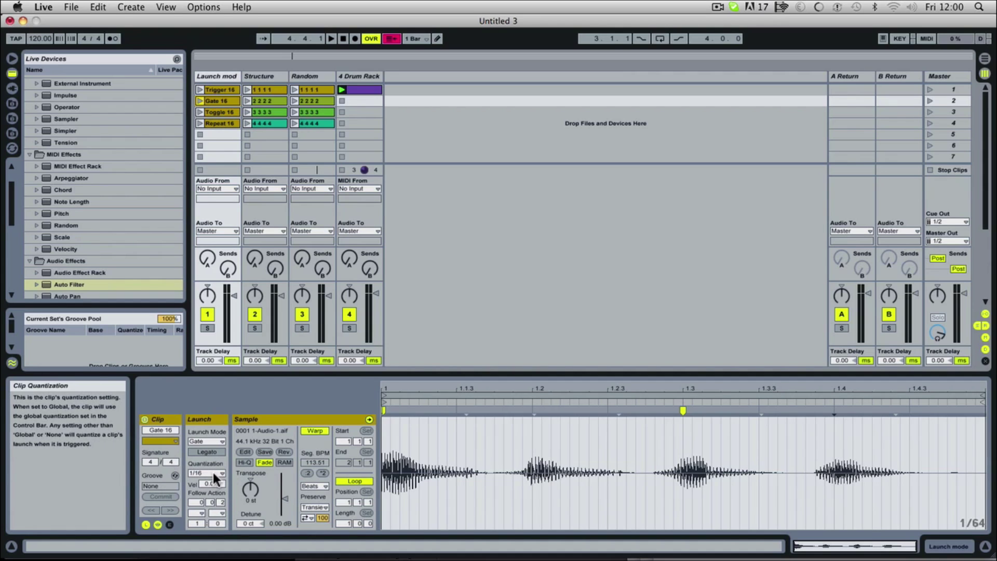
{"action": "left_click", "coordinate": [220, 112]}
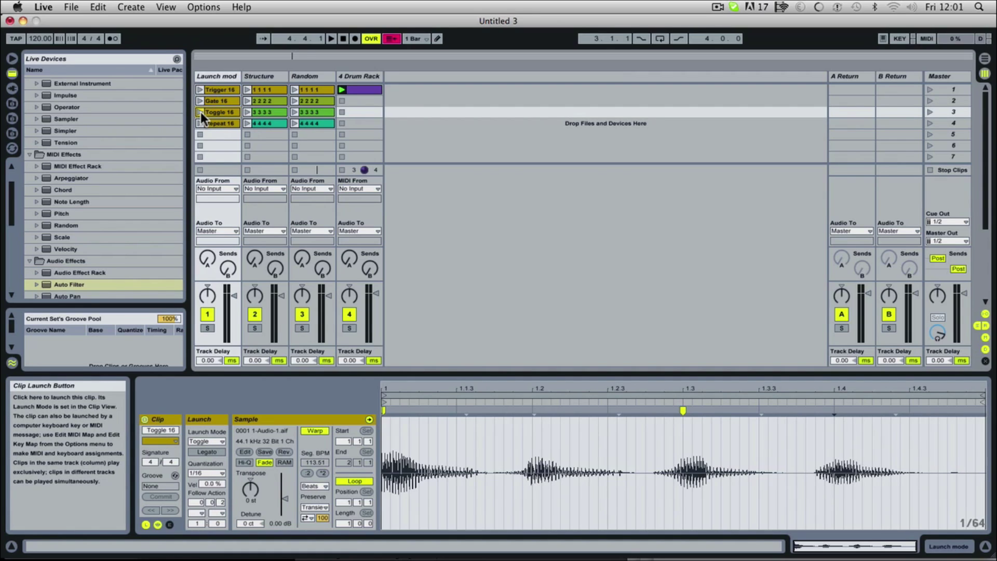
- Start the transport, launch, stop and relaunch Toggle 16, then select the Repeat 16 clip
{"action": "key", "text": "space"}
{"action": "left_click", "coordinate": [201, 112]}
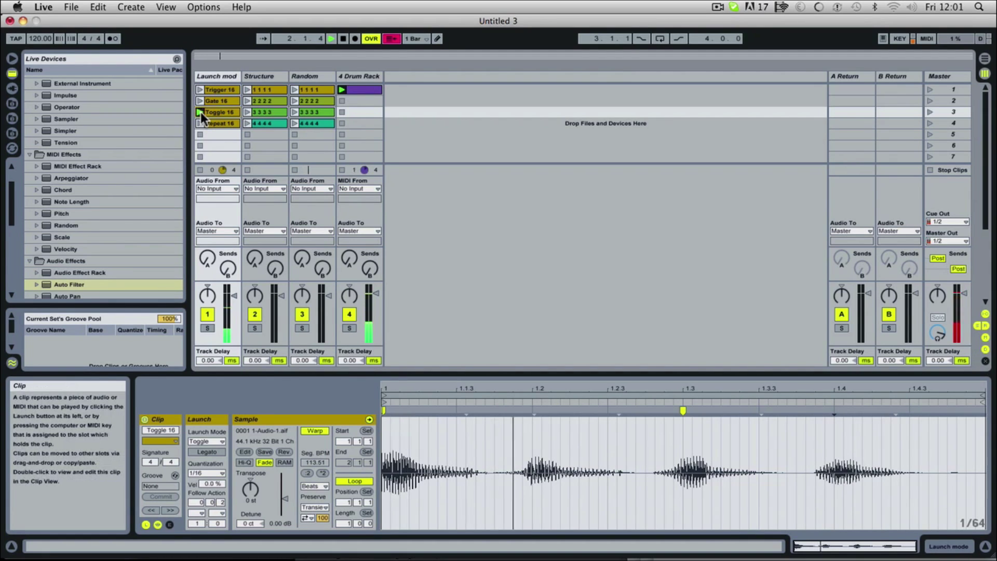
{"action": "left_click", "coordinate": [200, 112]}
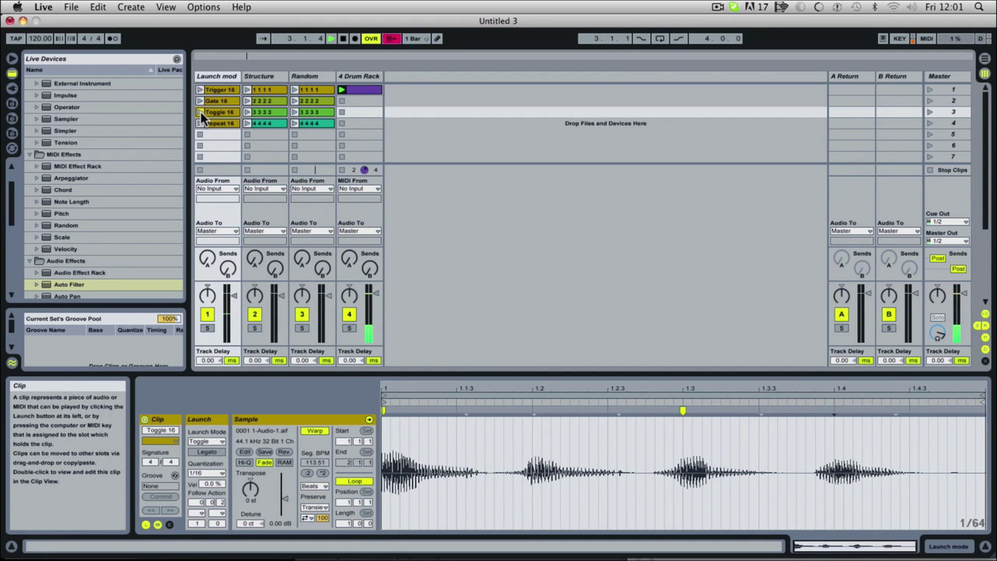
{"action": "left_click", "coordinate": [201, 111]}
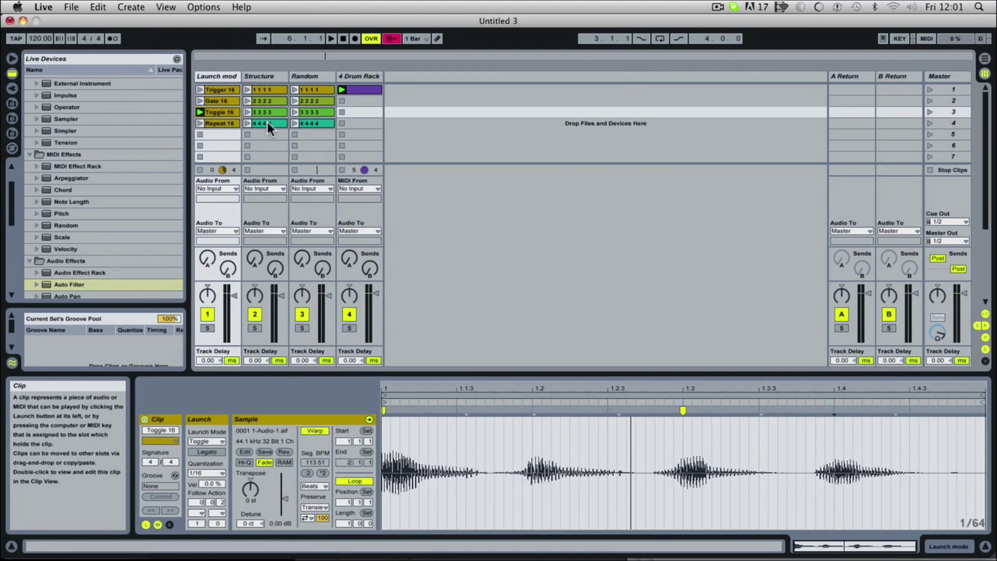
{"action": "left_click", "coordinate": [215, 121]}
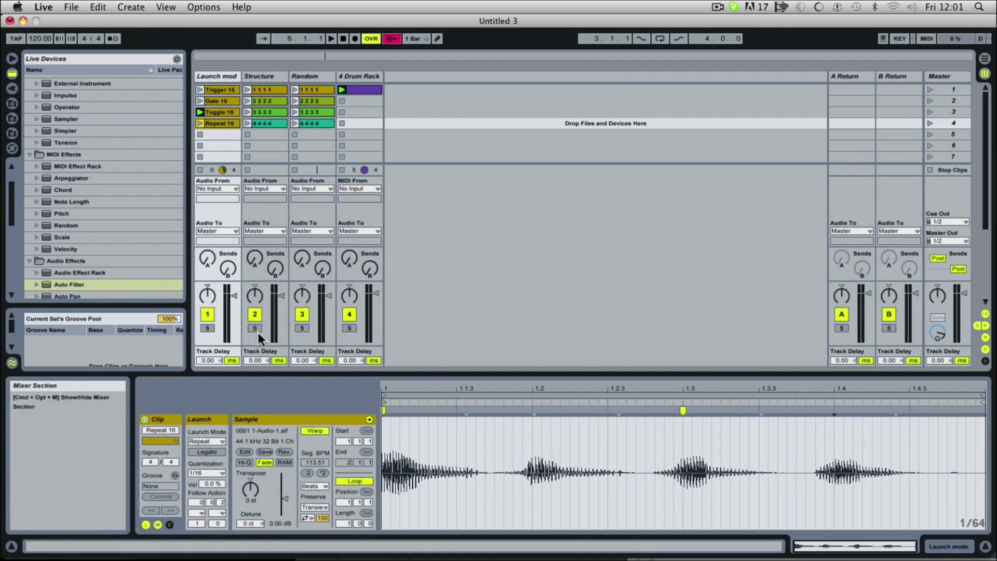
- Trigger Repeat 16 twice with key 4, then stop playback with Space
{"action": "key", "text": "4"}
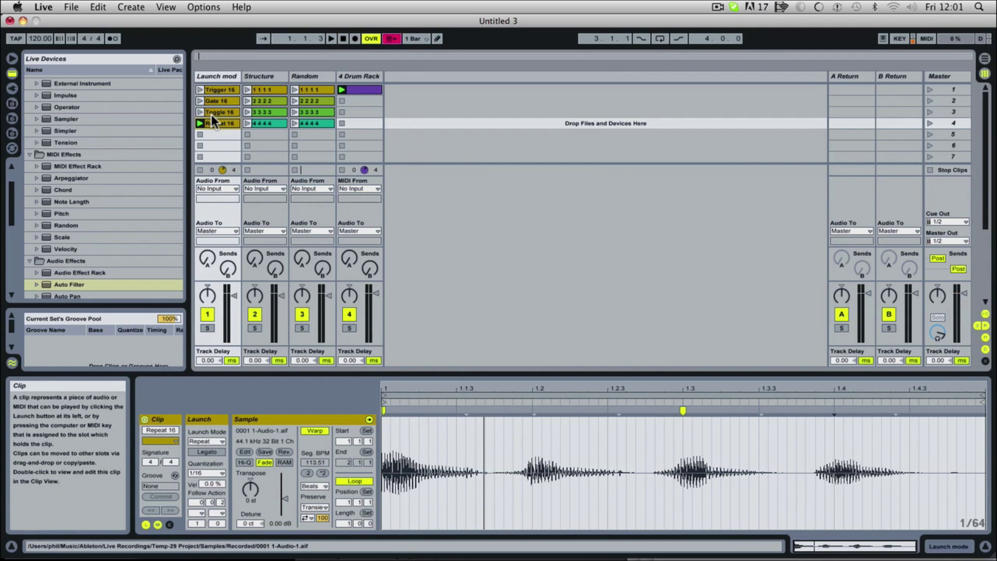
{"action": "key", "text": "4"}
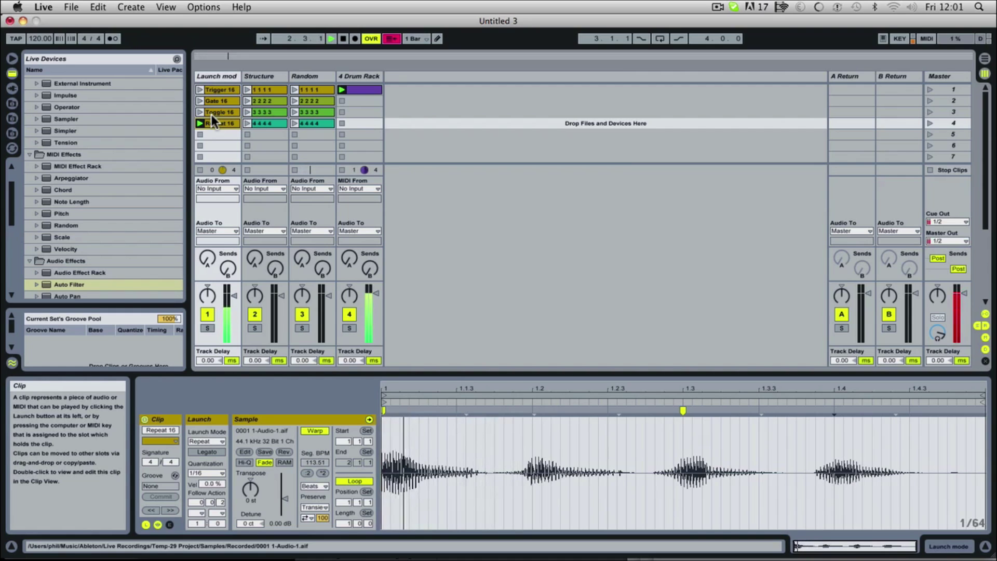
{"action": "key", "text": "space"}
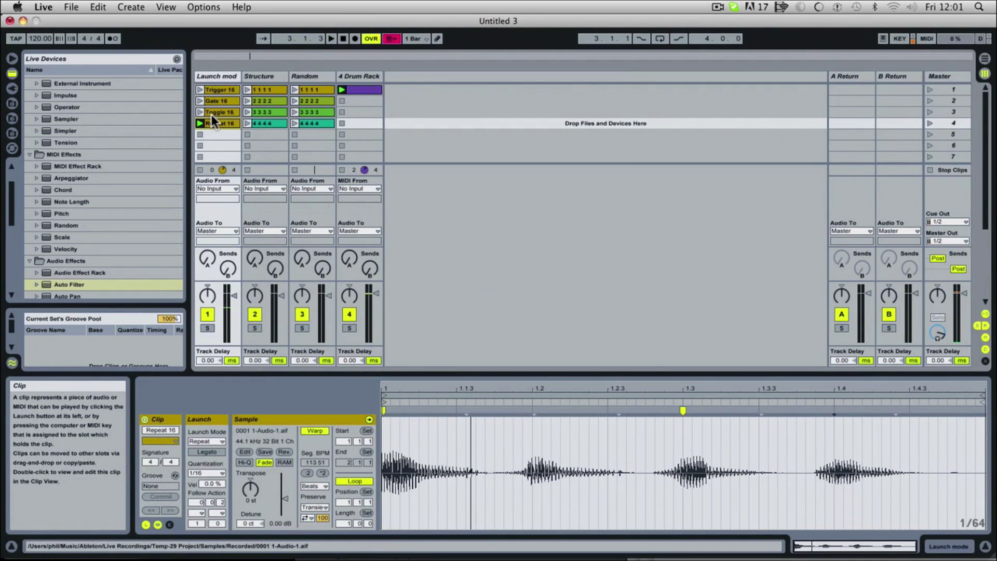
{"action": "left_click", "coordinate": [214, 473]}
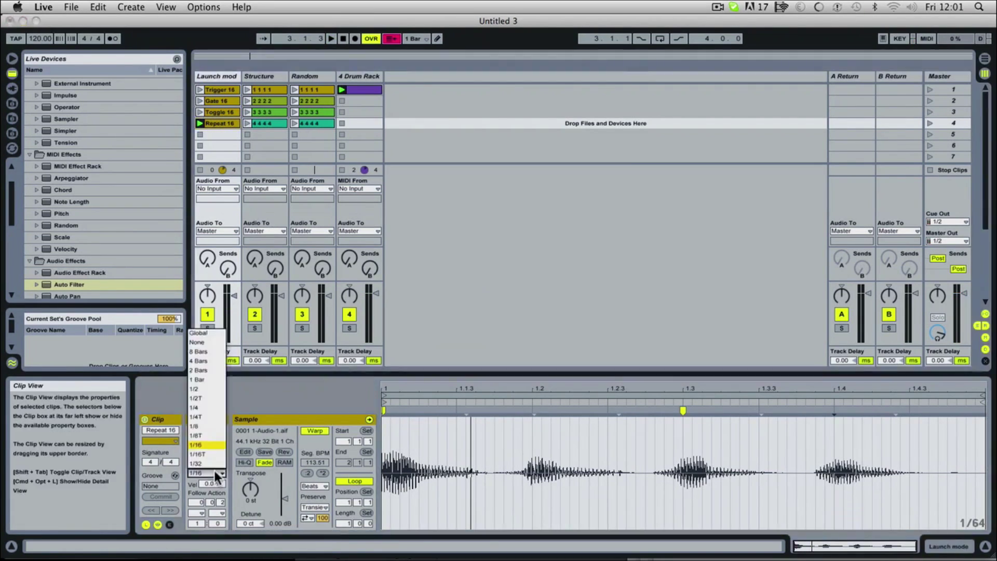
{"action": "left_click", "coordinate": [210, 464]}
{"action": "key", "text": "space"}
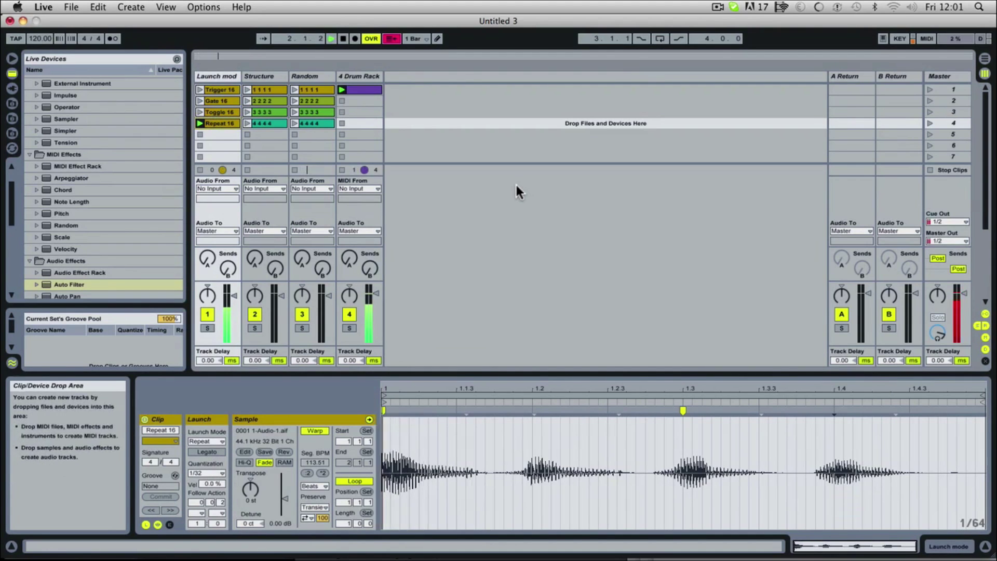
{"action": "left_click", "coordinate": [217, 472]}
{"action": "left_click", "coordinate": [216, 462]}
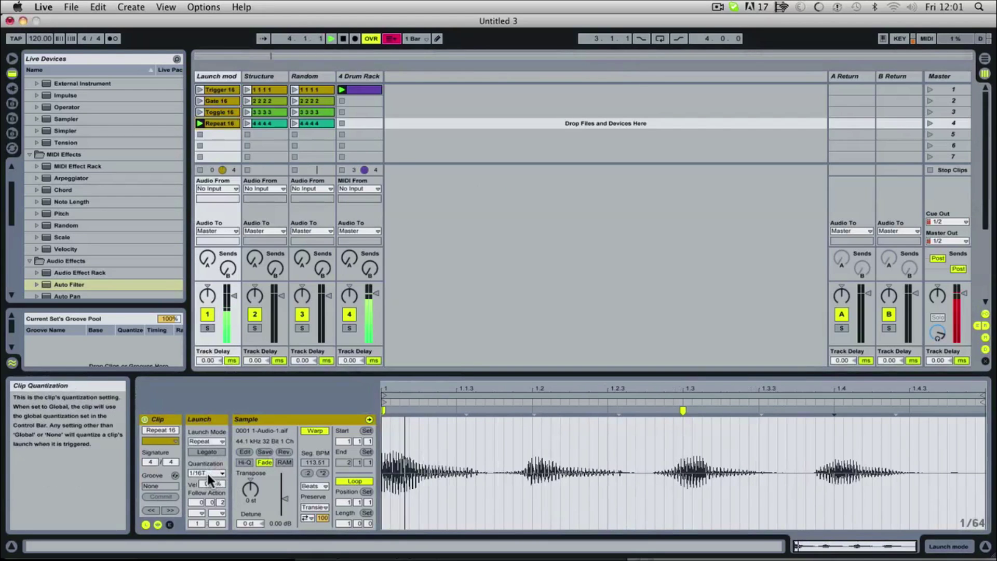
{"action": "left_click", "coordinate": [207, 472]}
{"action": "left_click", "coordinate": [206, 445]}
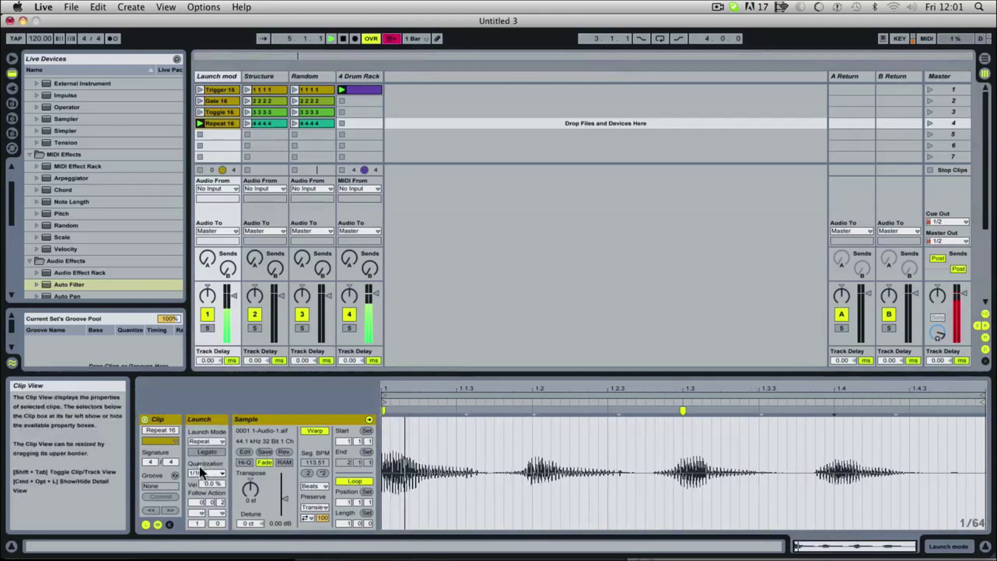
{"action": "left_click", "coordinate": [200, 470]}
{"action": "left_click", "coordinate": [202, 427]}
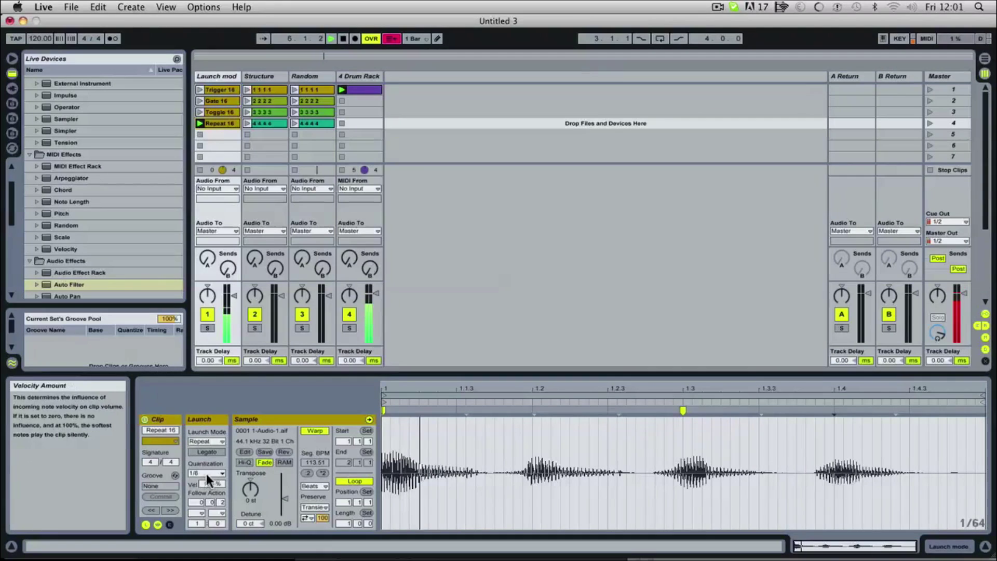
{"action": "left_click", "coordinate": [206, 473]}
{"action": "left_click", "coordinate": [205, 436]}
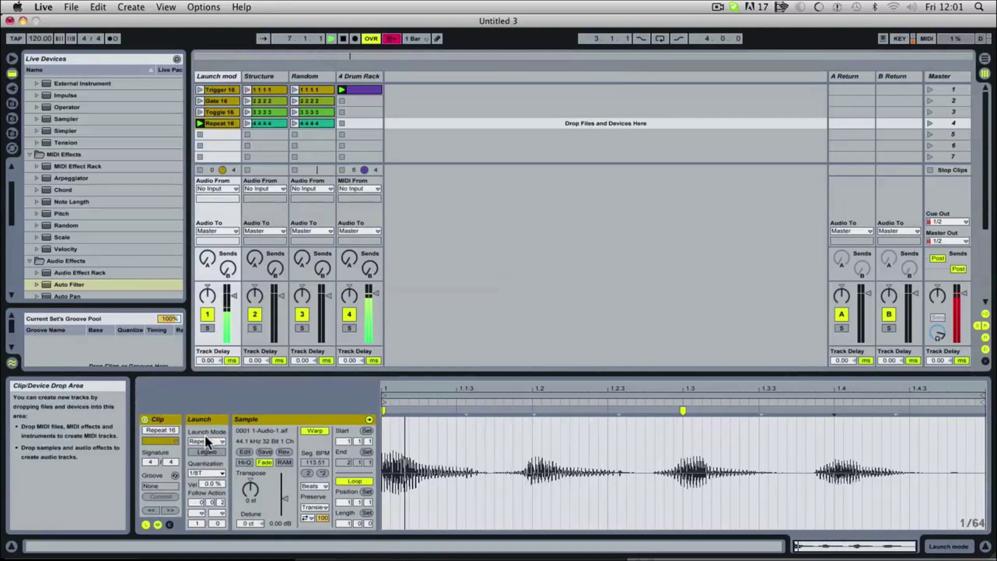
{"action": "left_click", "coordinate": [210, 474]}
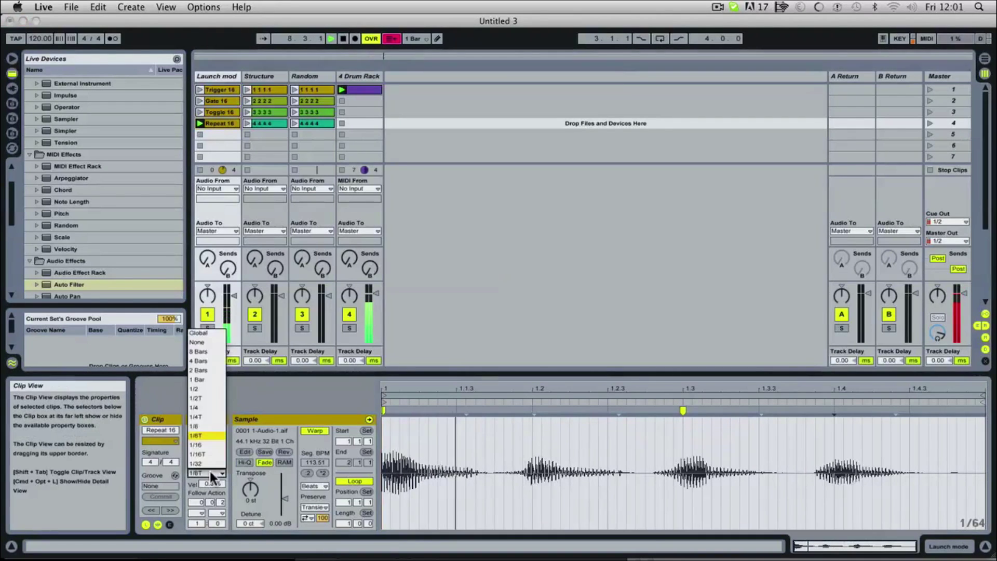
{"action": "left_click", "coordinate": [203, 443]}
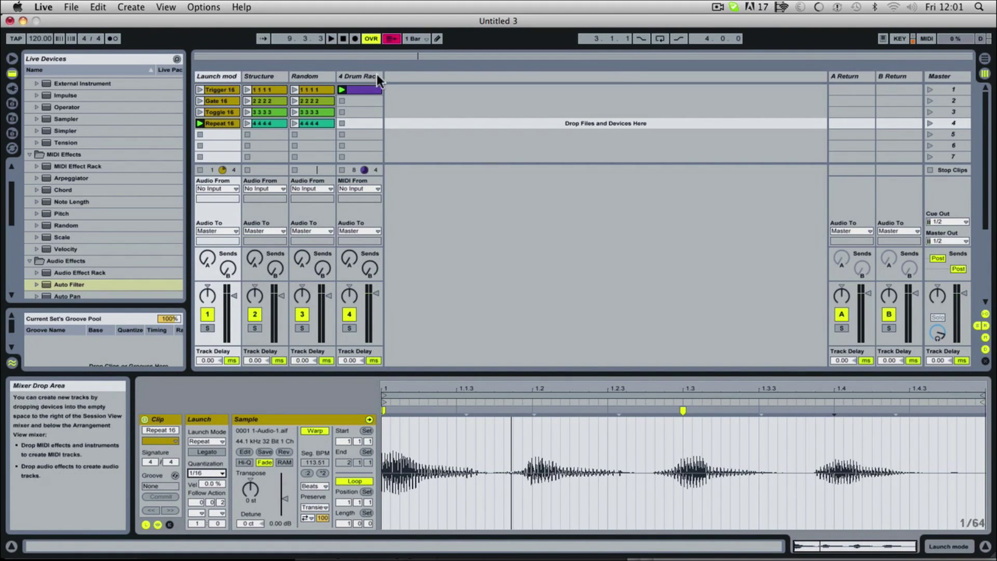